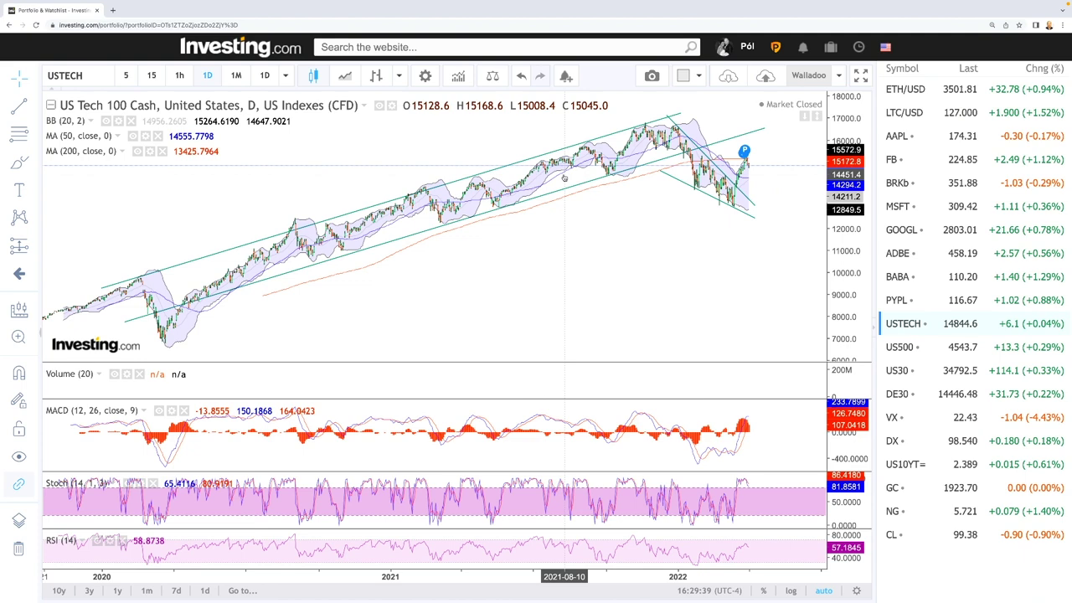
Step: Examine the USTECH daily chart's long-term rising channel, recent falling channel and latest price action around the 200-day moving average
scroll(553, 268, down, 4)
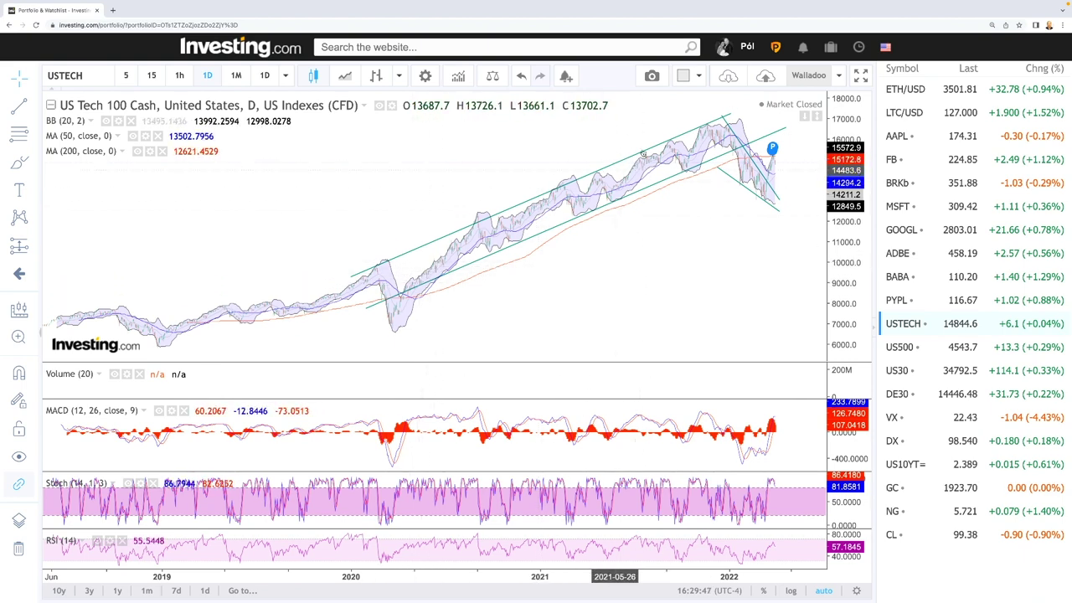
scroll(713, 239, up, 5)
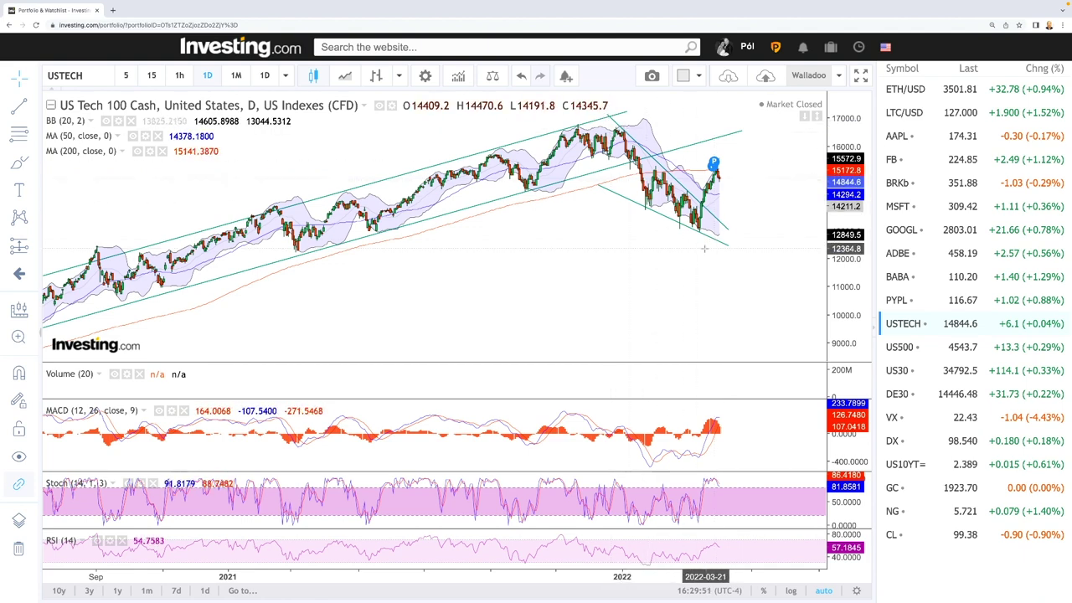
scroll(691, 251, up, 2)
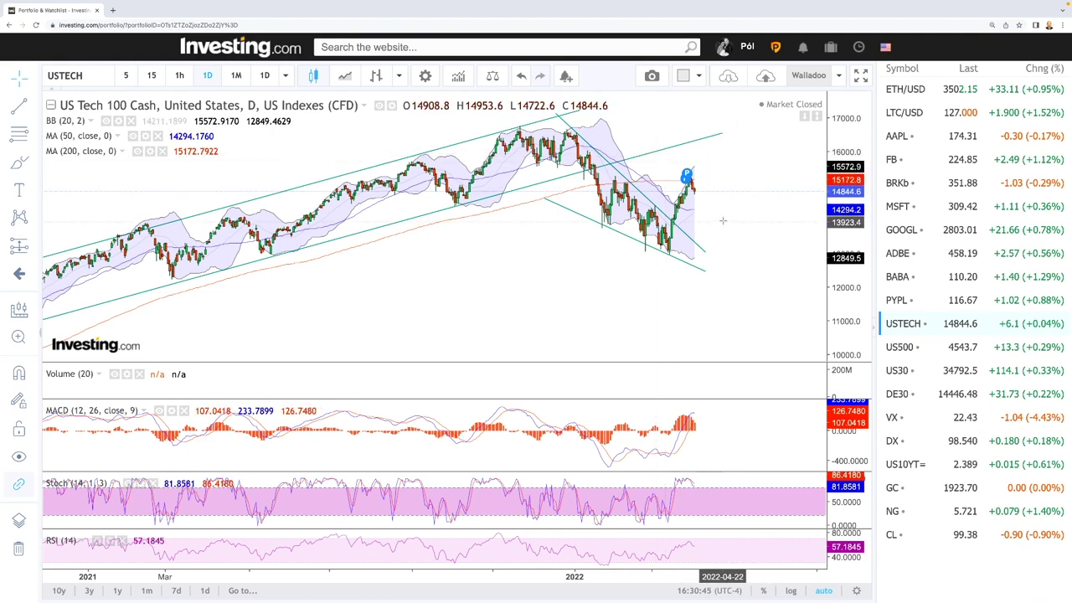
scroll(720, 219, up, 2)
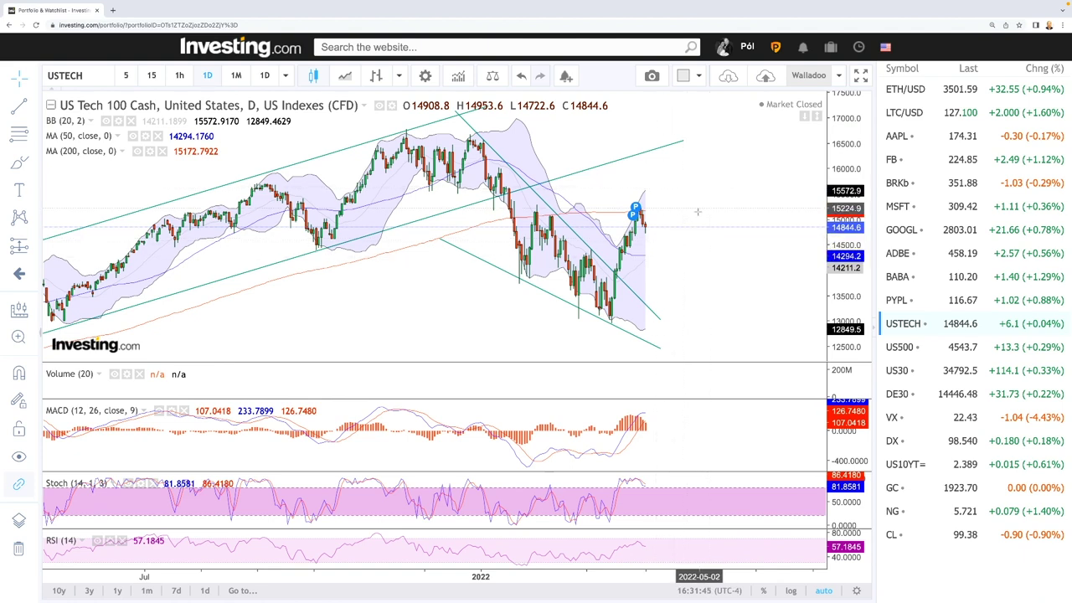
scroll(705, 258, down, 5)
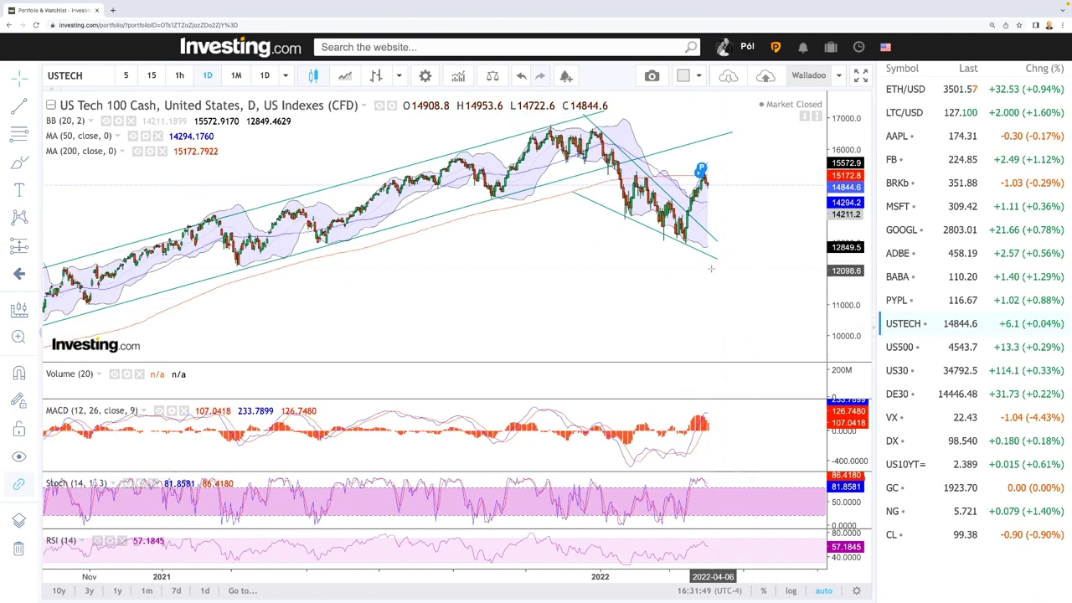
scroll(755, 281, up, 5)
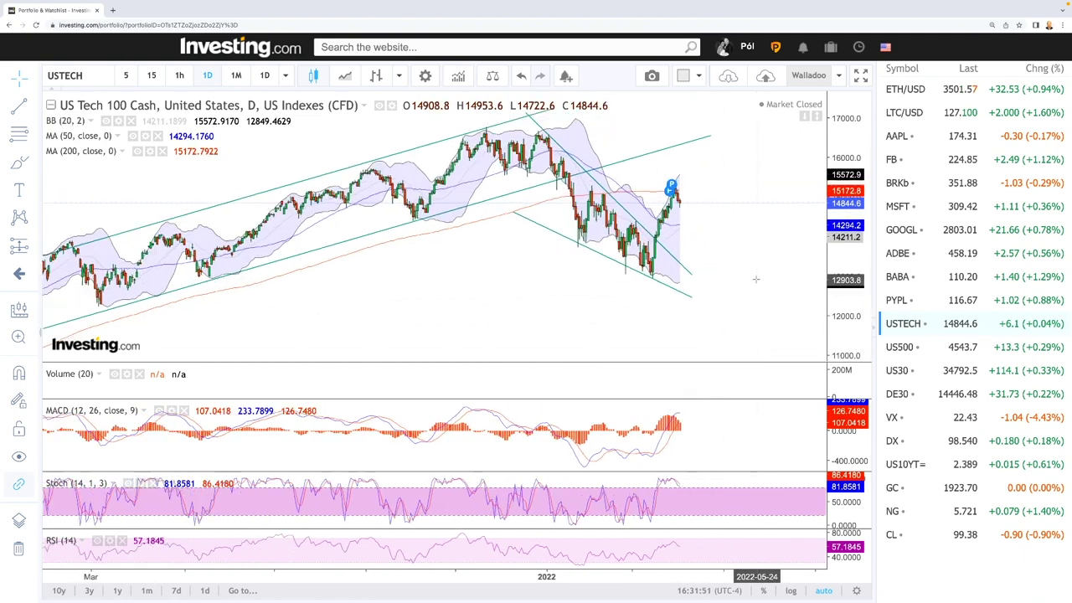
scroll(755, 280, down, 2)
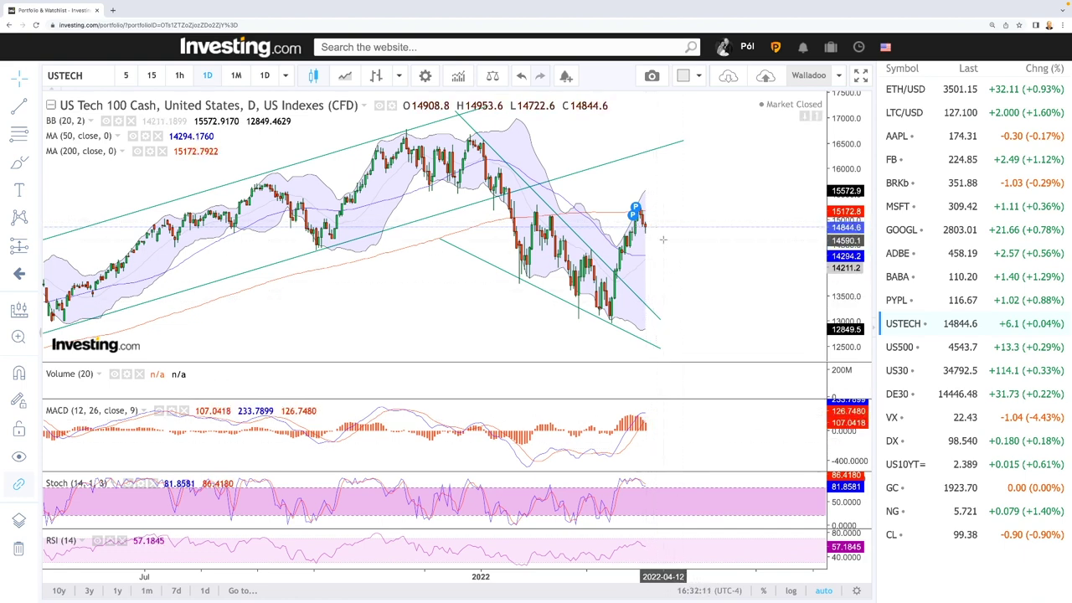
scroll(671, 233, down, 1)
scroll(670, 234, up, 2)
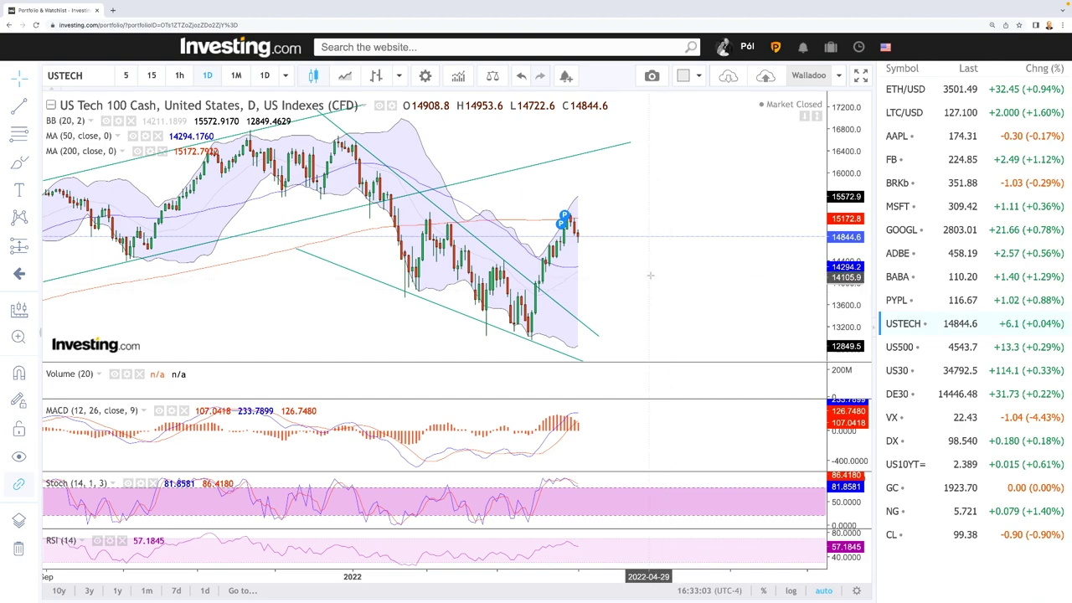
Step: Show the US500 chart from the watchlist and examine its long-term channel and recent candles against the moving averages
key(Down)
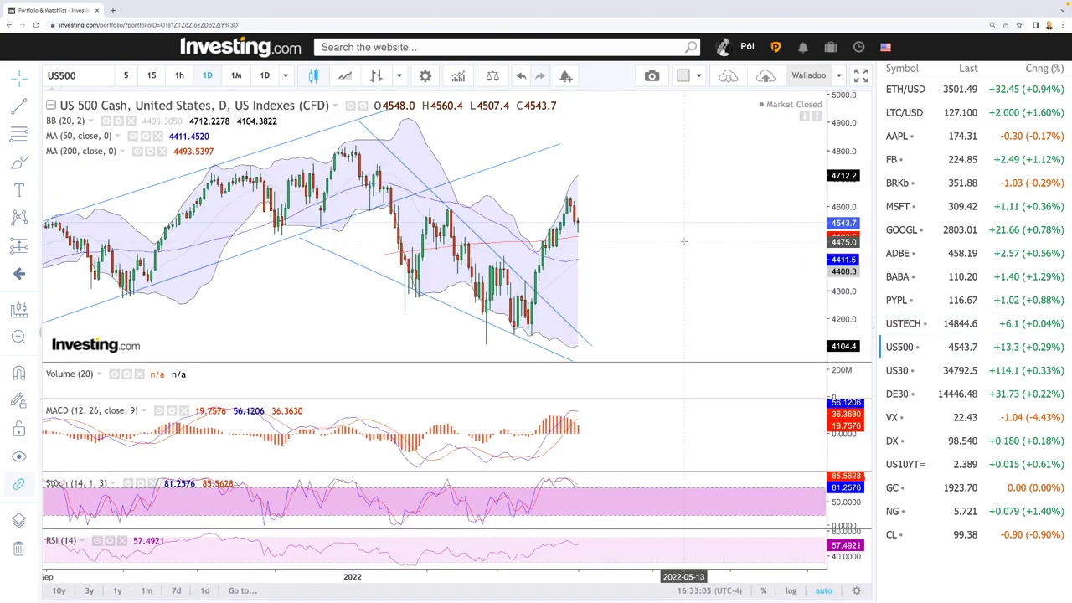
scroll(683, 241, down, 10)
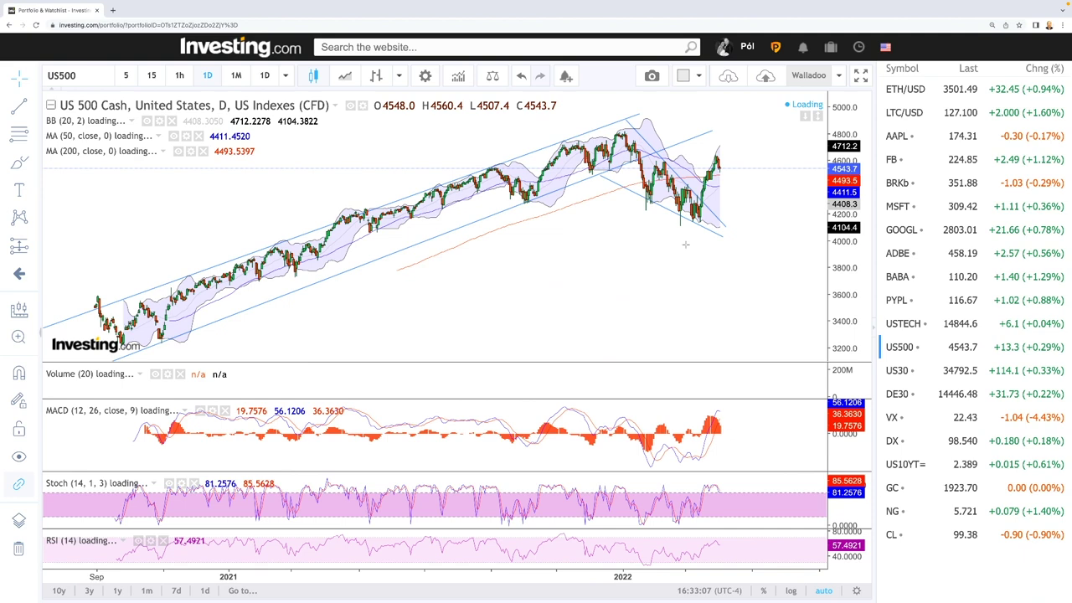
scroll(685, 244, down, 5)
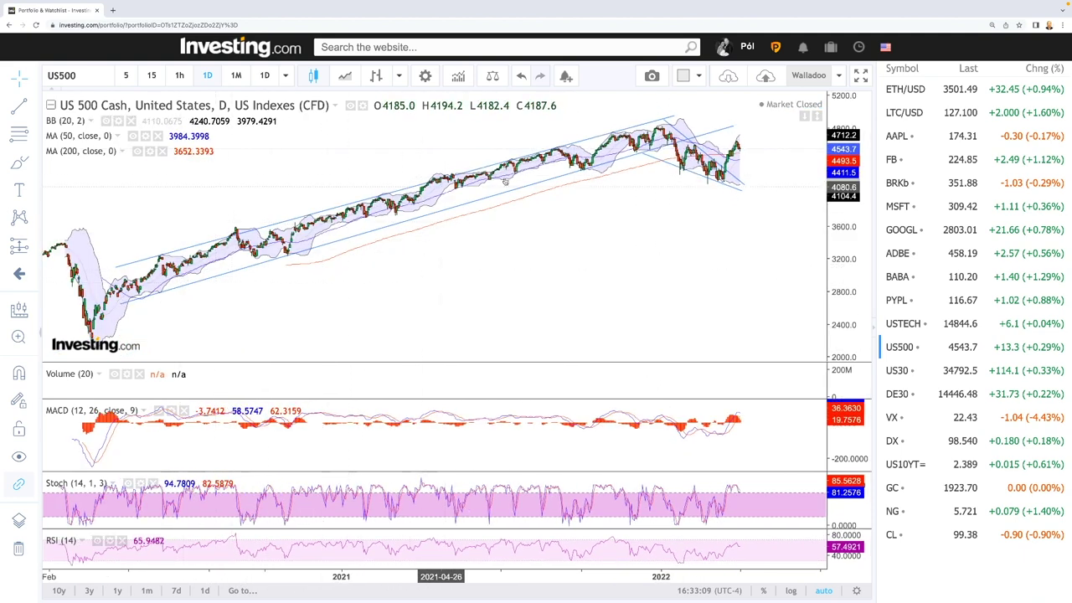
scroll(684, 243, up, 10)
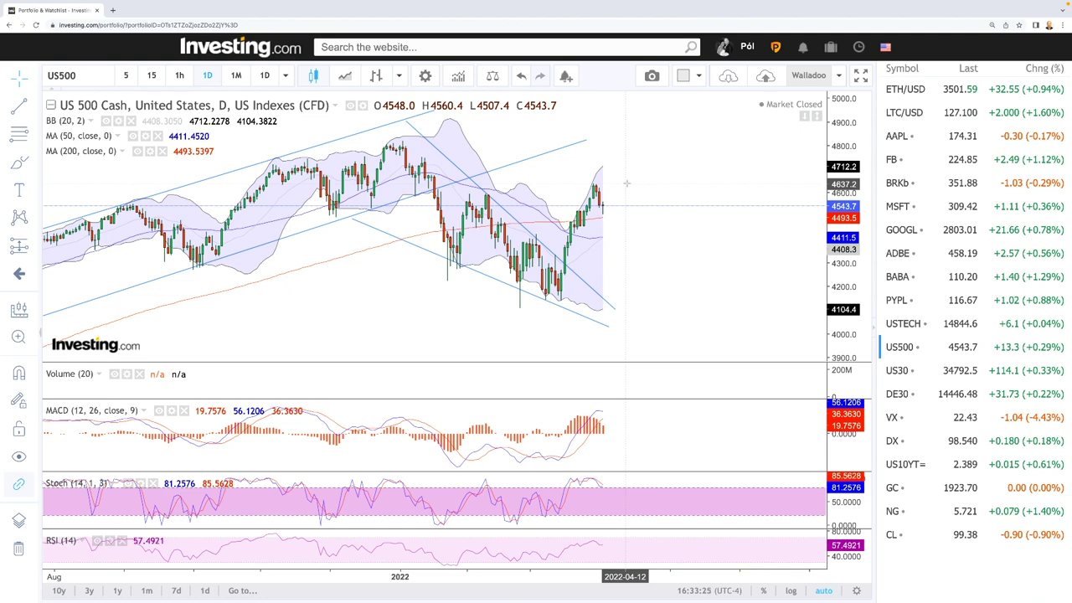
scroll(627, 217, down, 3)
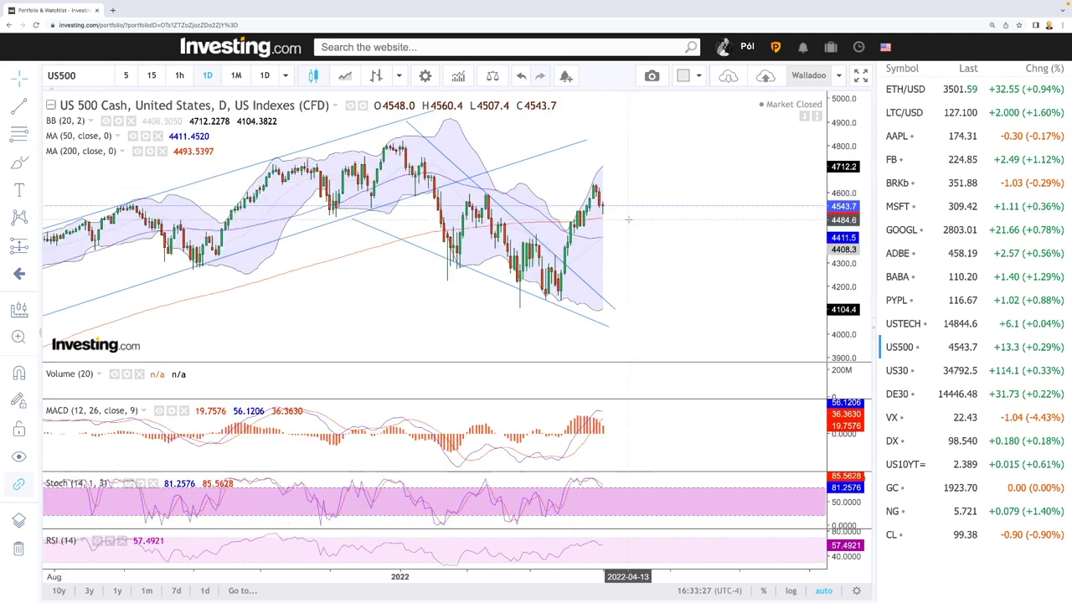
scroll(628, 219, up, 3)
drag(487, 240, 553, 239)
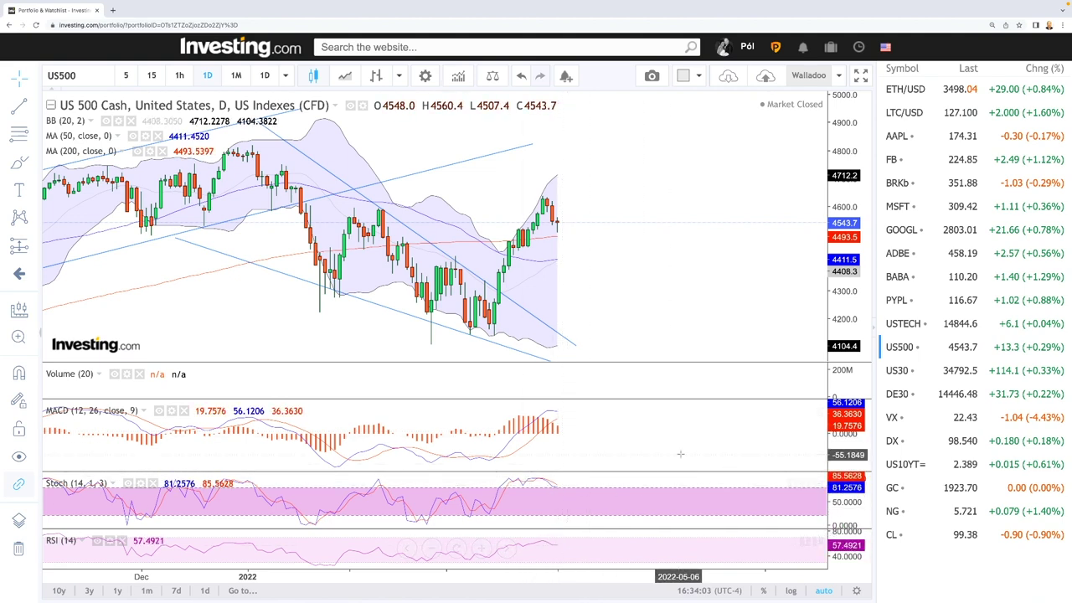
Step: Show the US30 chart from the watchlist and compare its long-term trend with the recent price action
click(907, 370)
scroll(675, 248, down, 5)
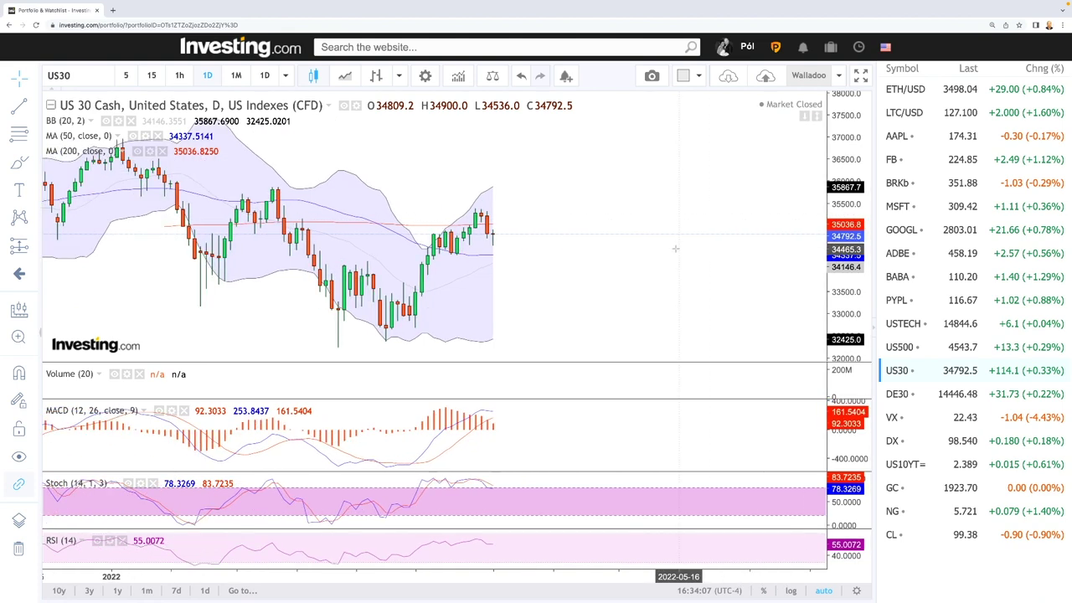
scroll(703, 243, down, 1)
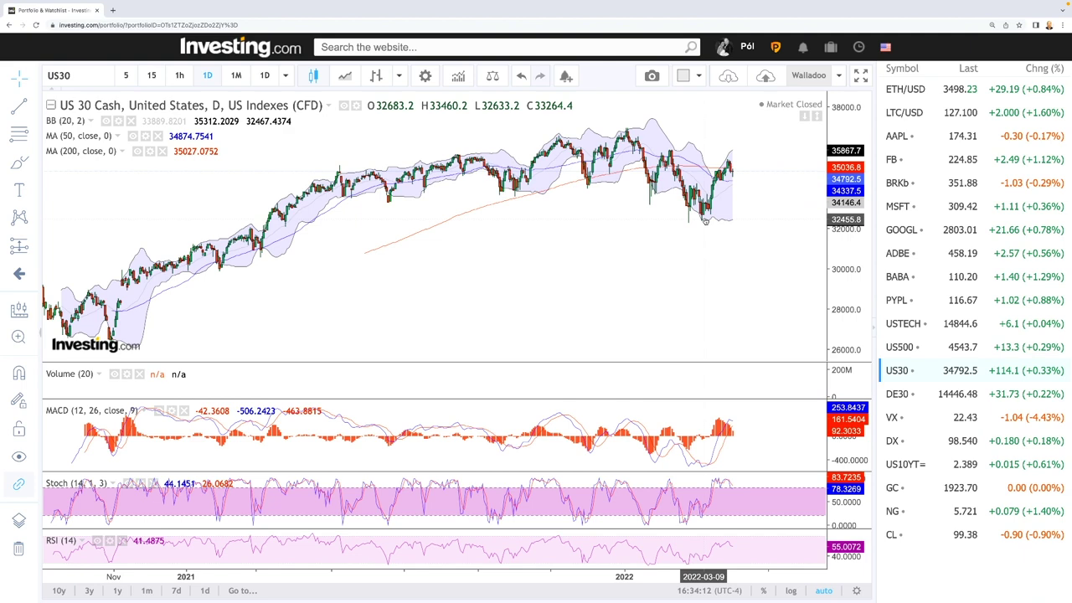
scroll(725, 237, up, 3)
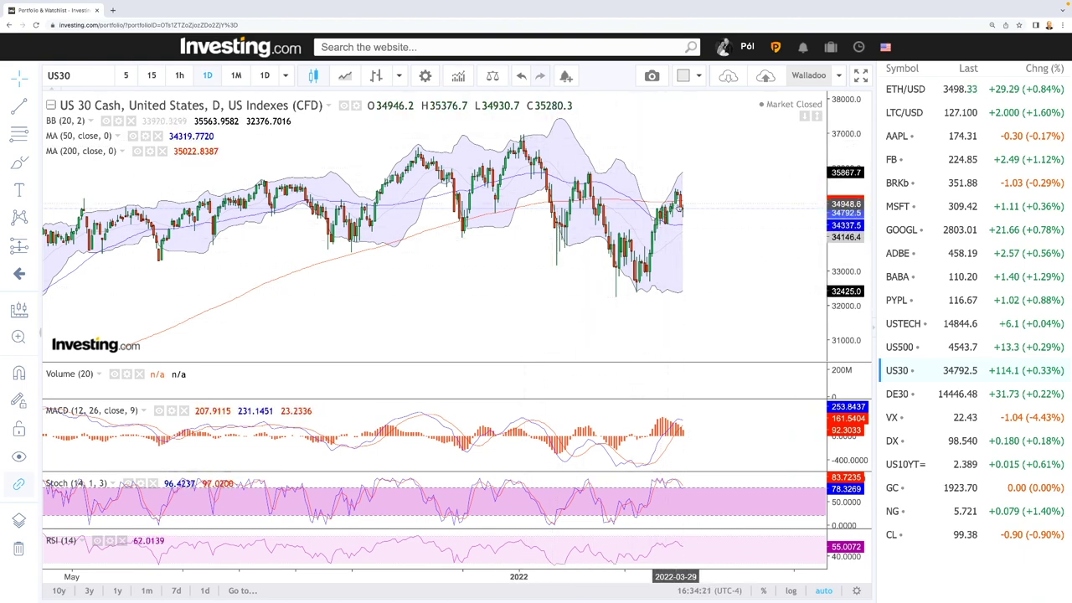
scroll(706, 230, up, 2)
scroll(706, 230, up, 3)
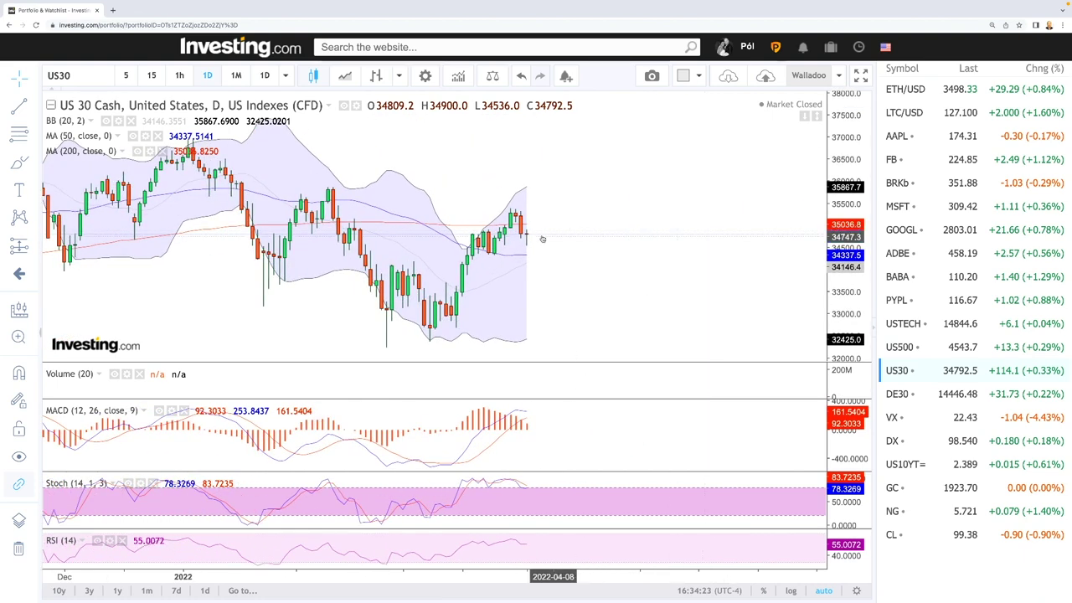
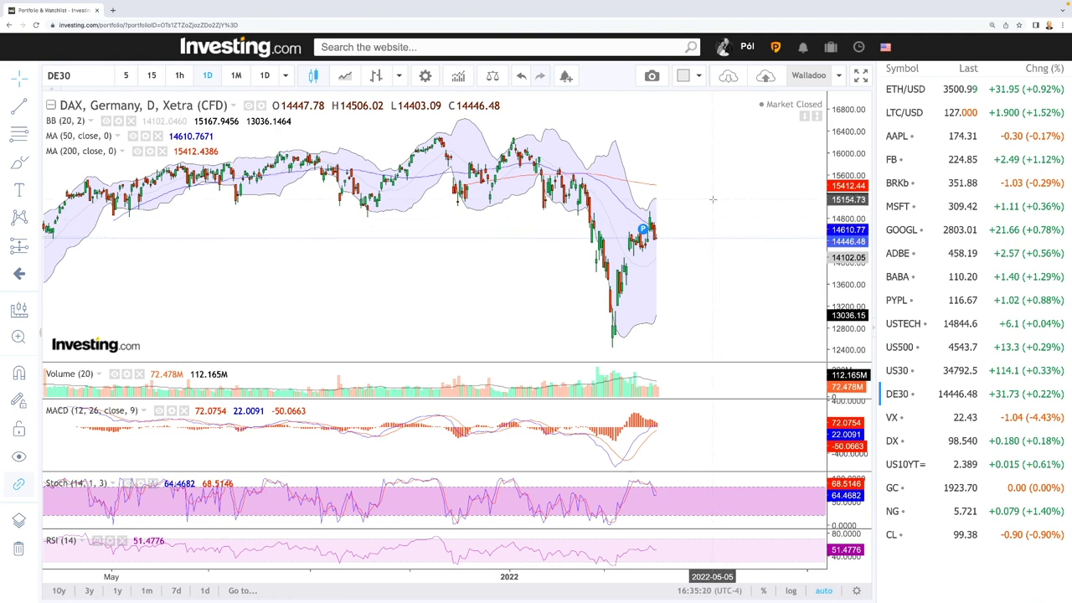
Step: Measure the DE30 decline with a Fibonacci retracement from about 16281 on 2021-11-18 down to about 12446 at the March 2022 low, and delete it
scroll(710, 242, up, 2)
drag(654, 245, 675, 250)
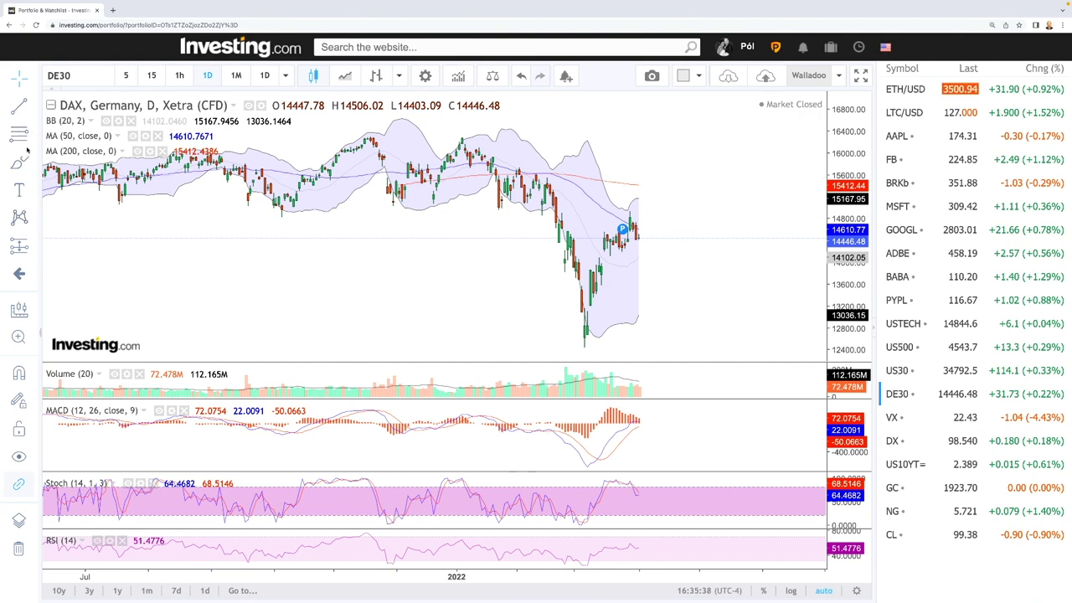
click(30, 220)
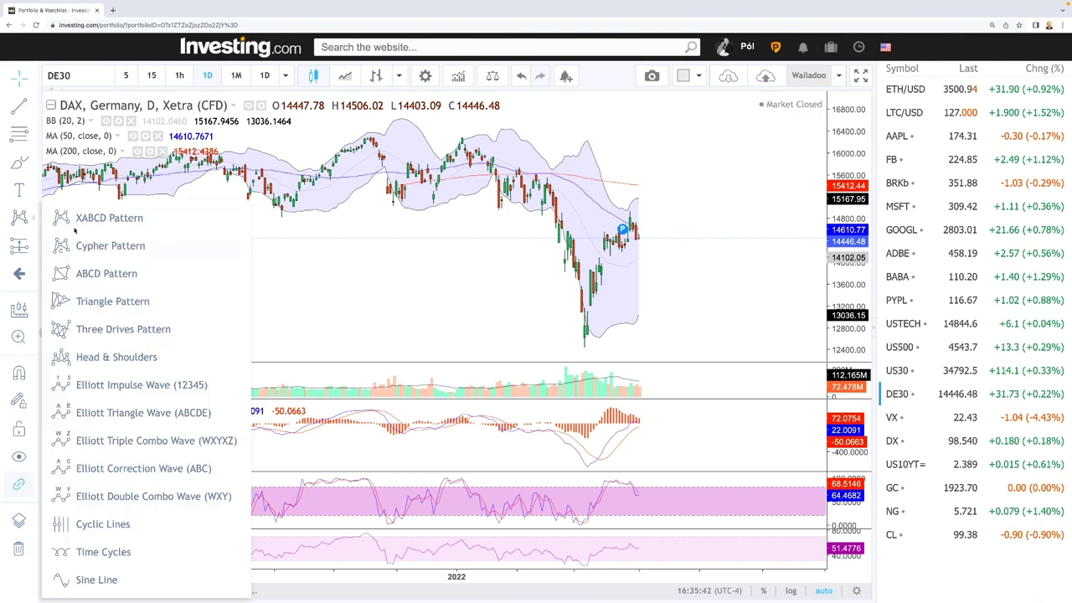
click(28, 191)
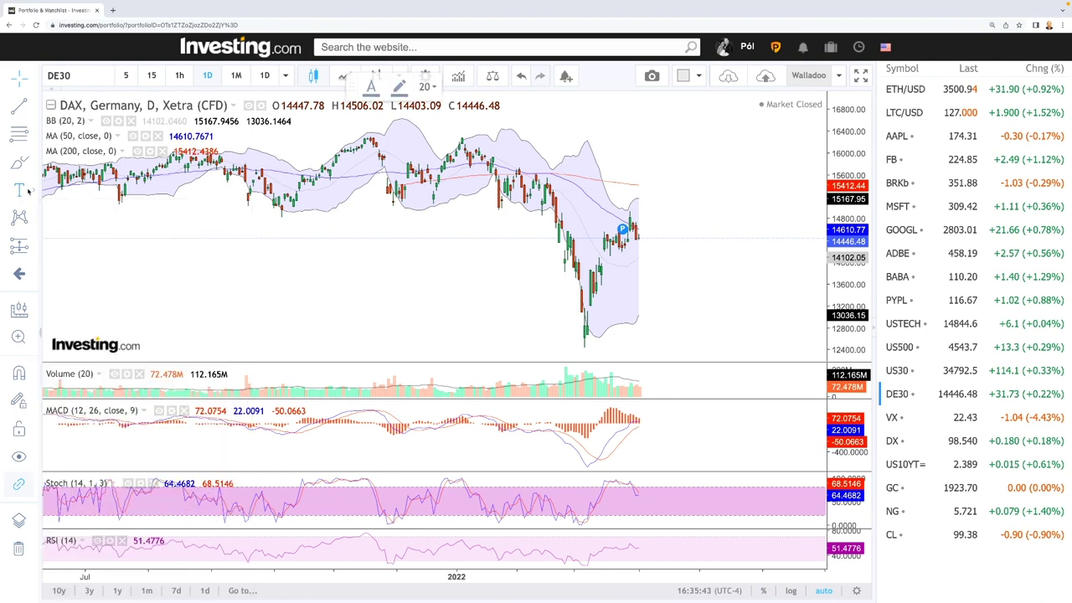
click(31, 137)
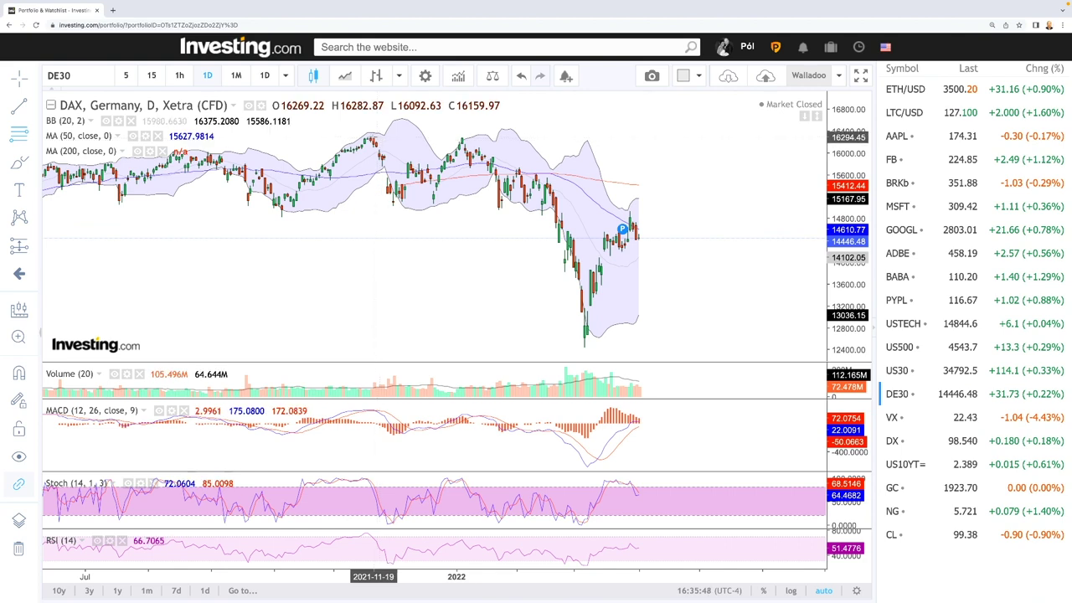
click(370, 137)
click(628, 344)
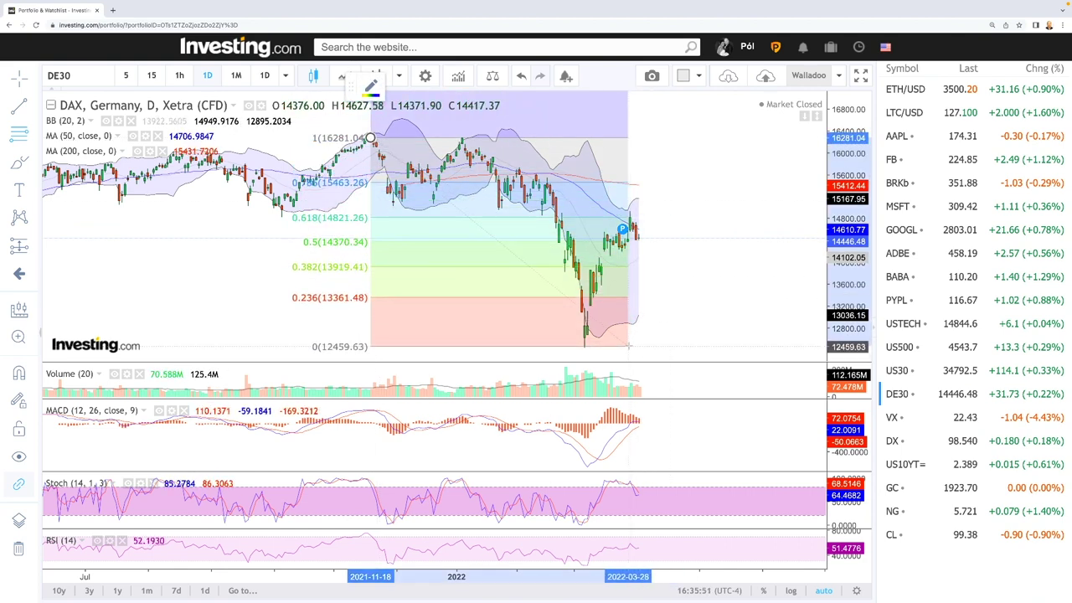
click(627, 347)
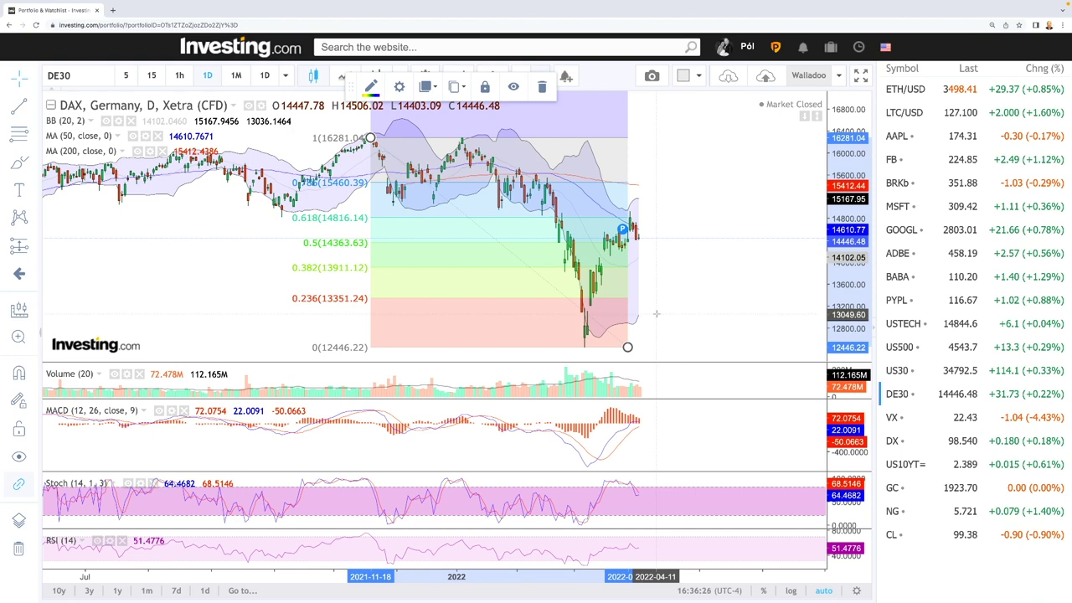
click(541, 86)
scroll(708, 249, up, 3)
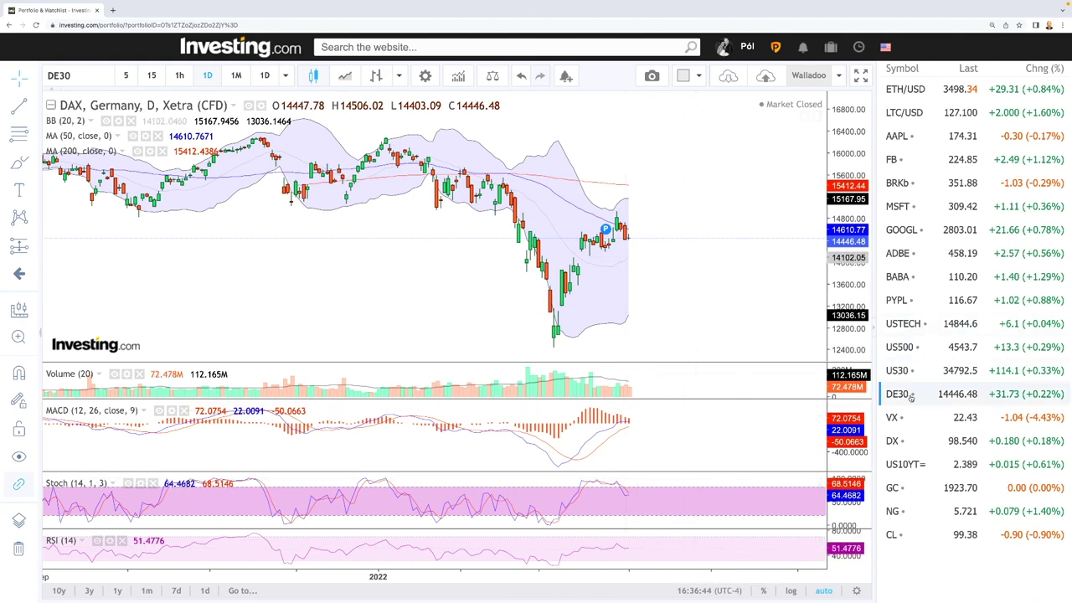
Step: Show the VX volatility futures chart from the watchlist and examine its recent peaks against the history back to 2020
click(894, 417)
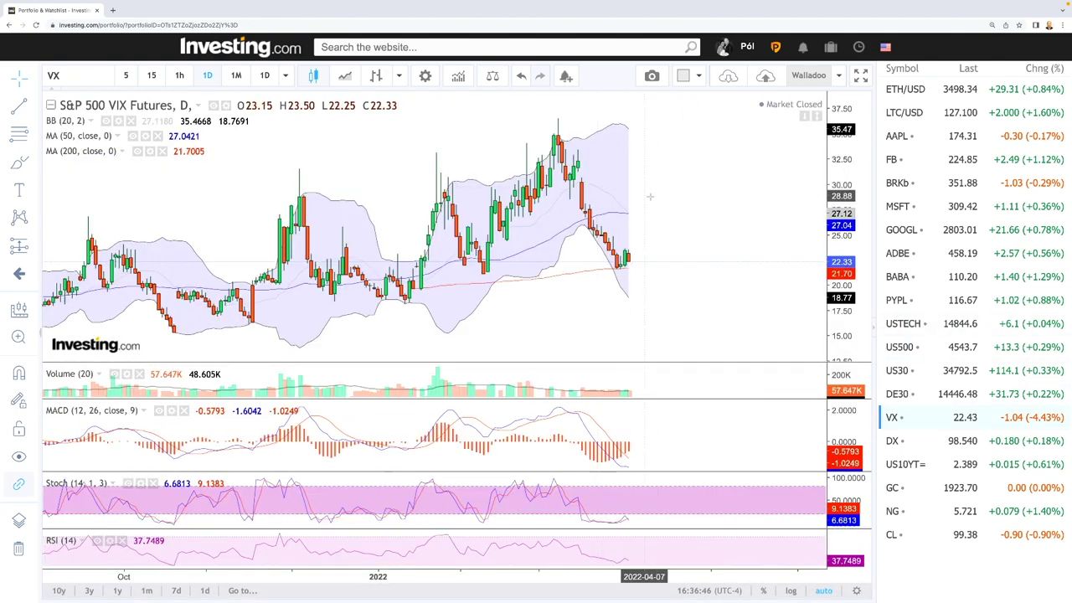
scroll(671, 226, down, 3)
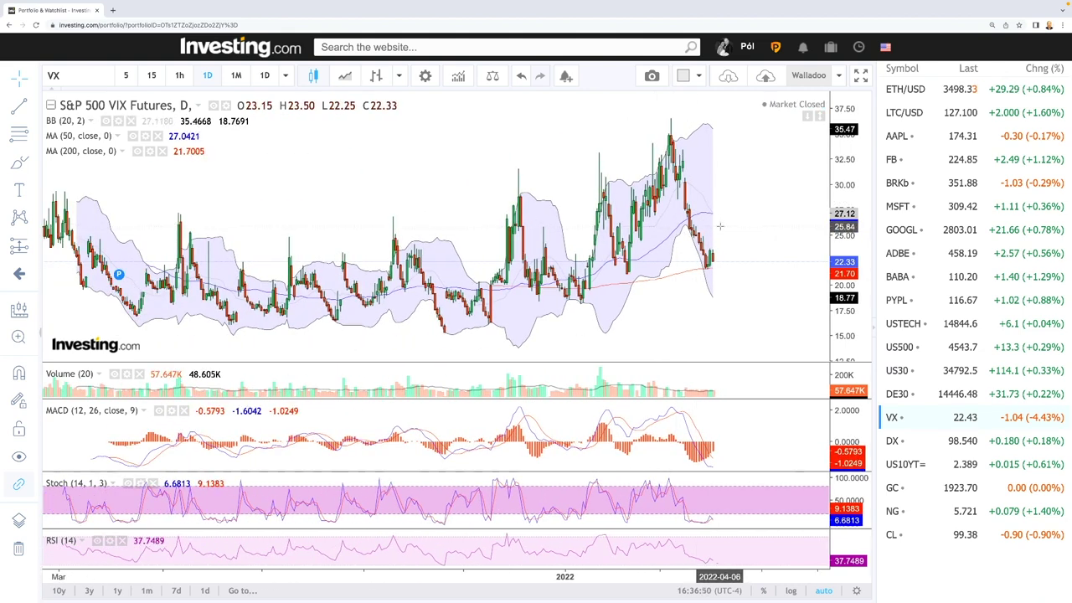
scroll(718, 225, down, 2)
scroll(719, 226, down, 2)
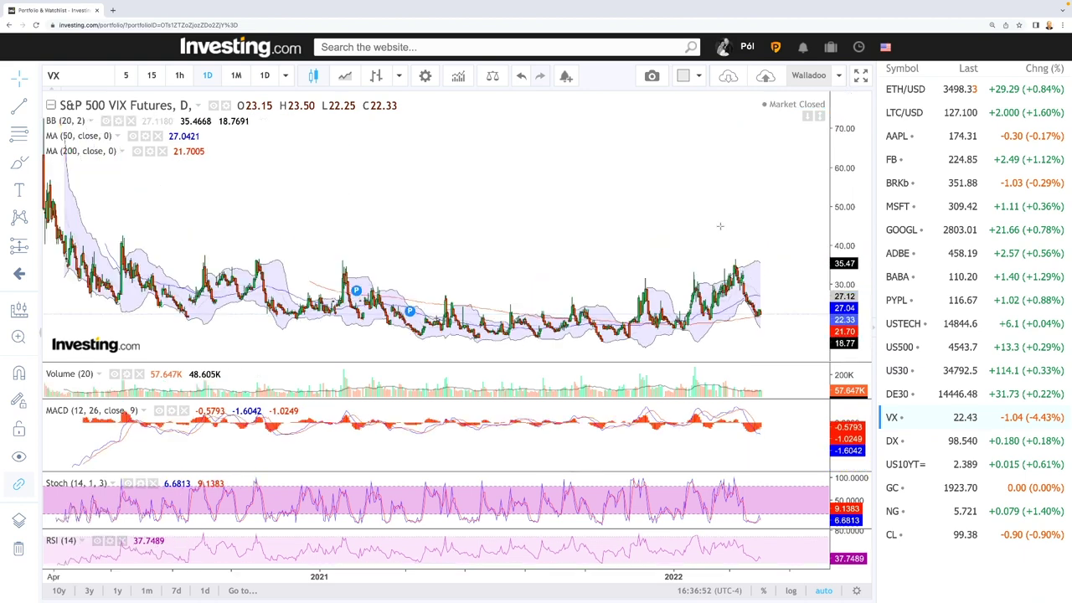
scroll(720, 226, up, 3)
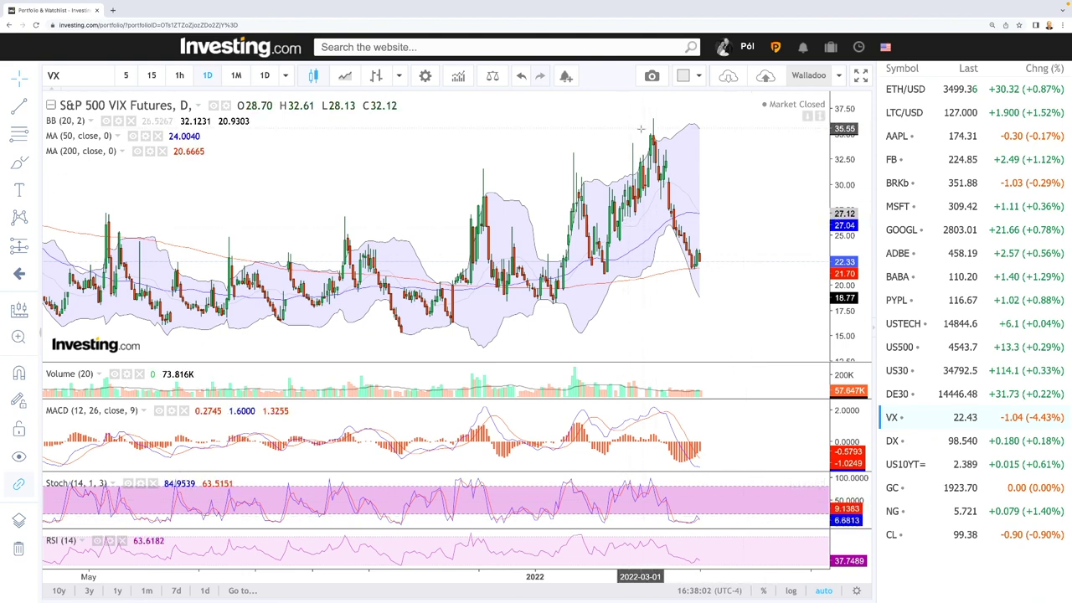
scroll(709, 256, down, 5)
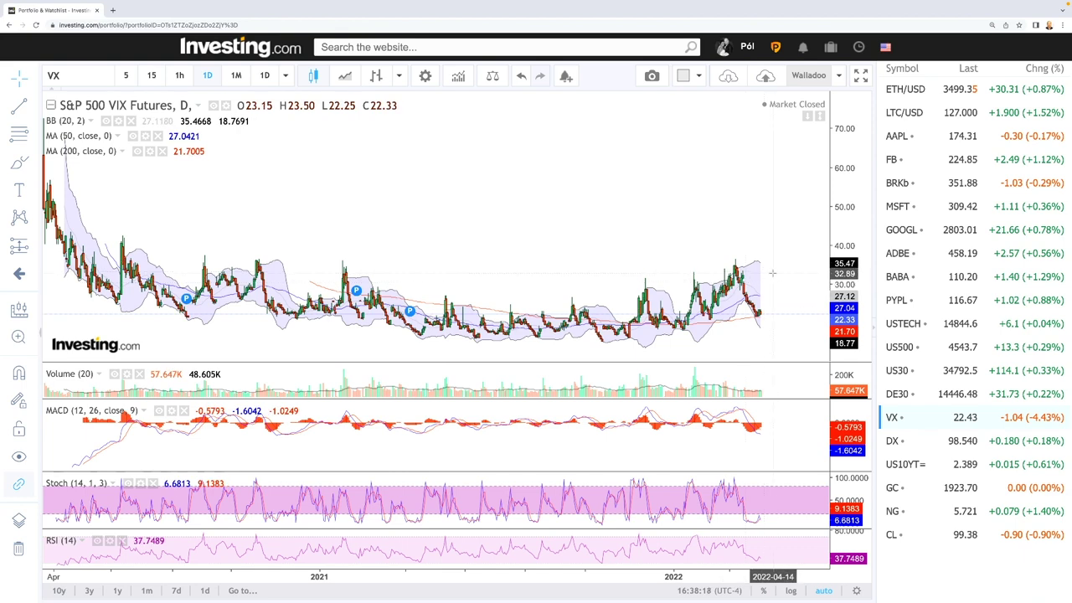
scroll(771, 272, up, 2)
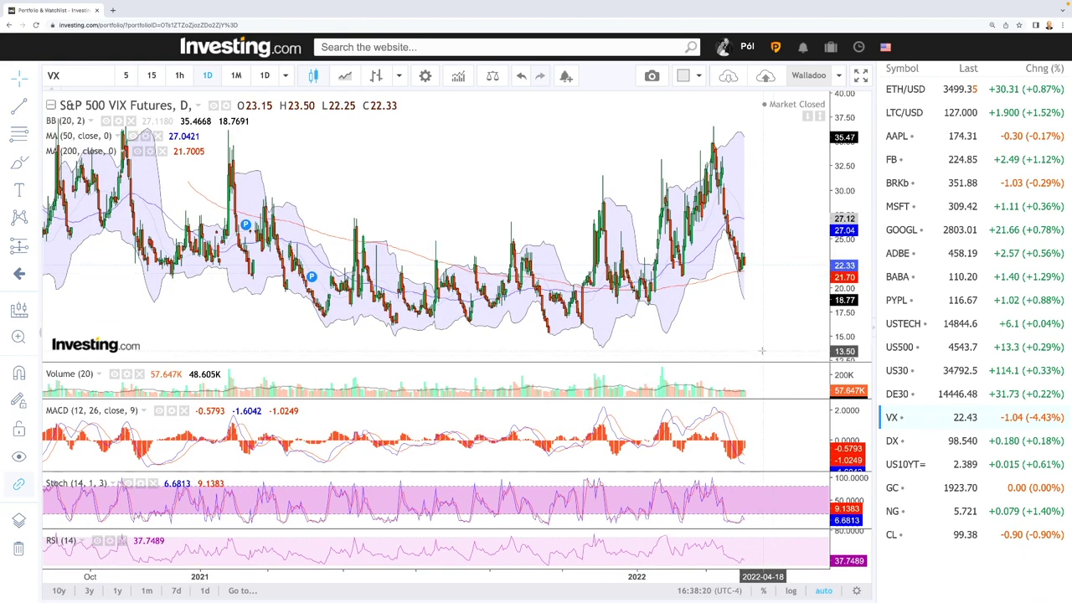
Step: Show the DX dollar index futures chart from the watchlist and view its trend back to 2019
click(919, 444)
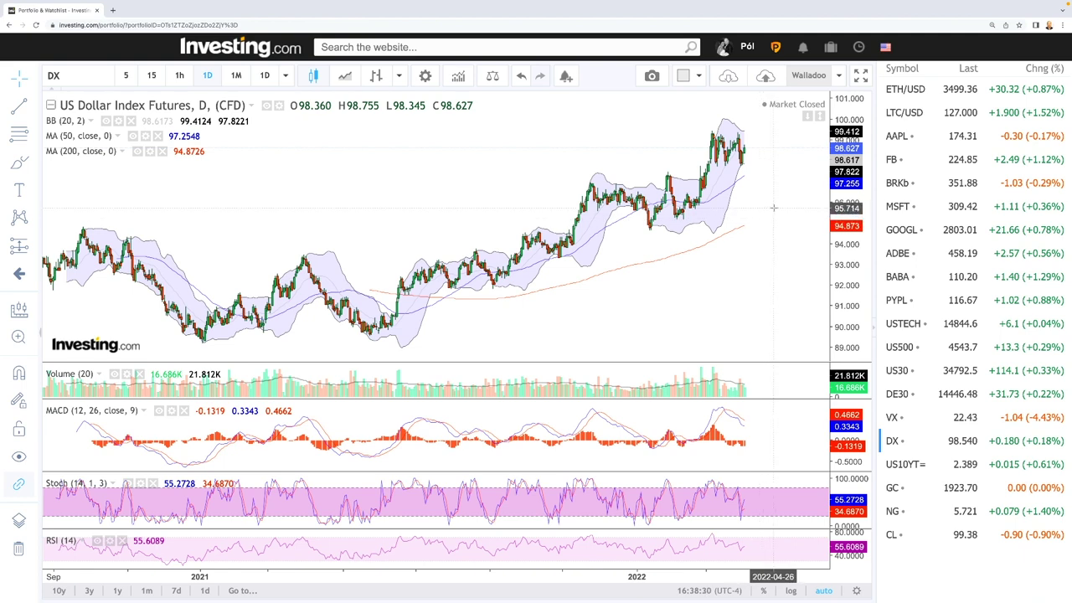
scroll(764, 245, down, 5)
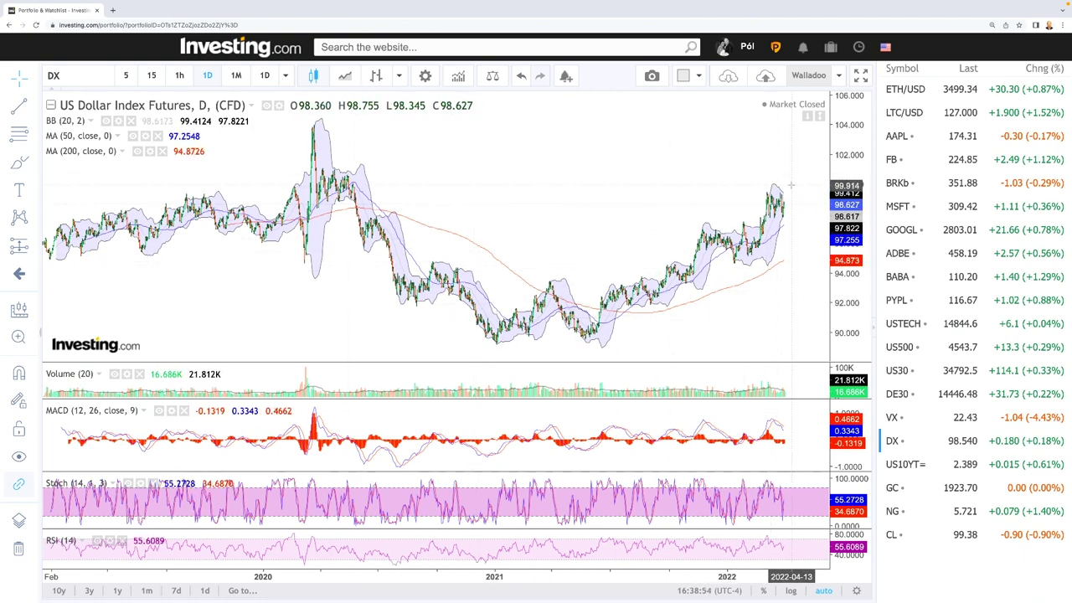
Step: Show the US10YT 10-year Treasury yield chart from the watchlist and examine its rise from late 2021 into 2022
click(908, 464)
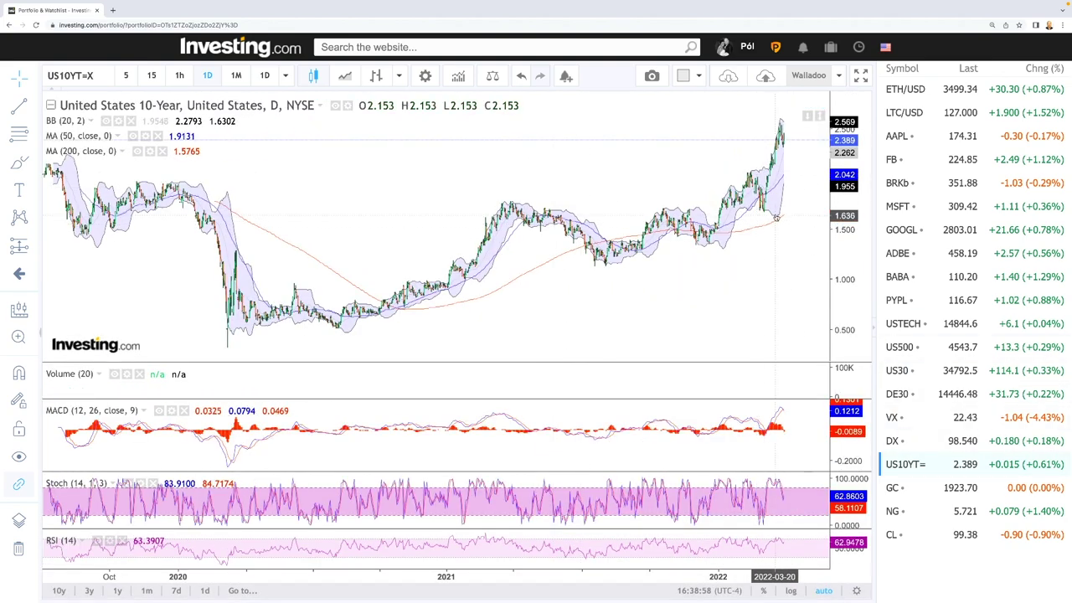
scroll(695, 188, up, 5)
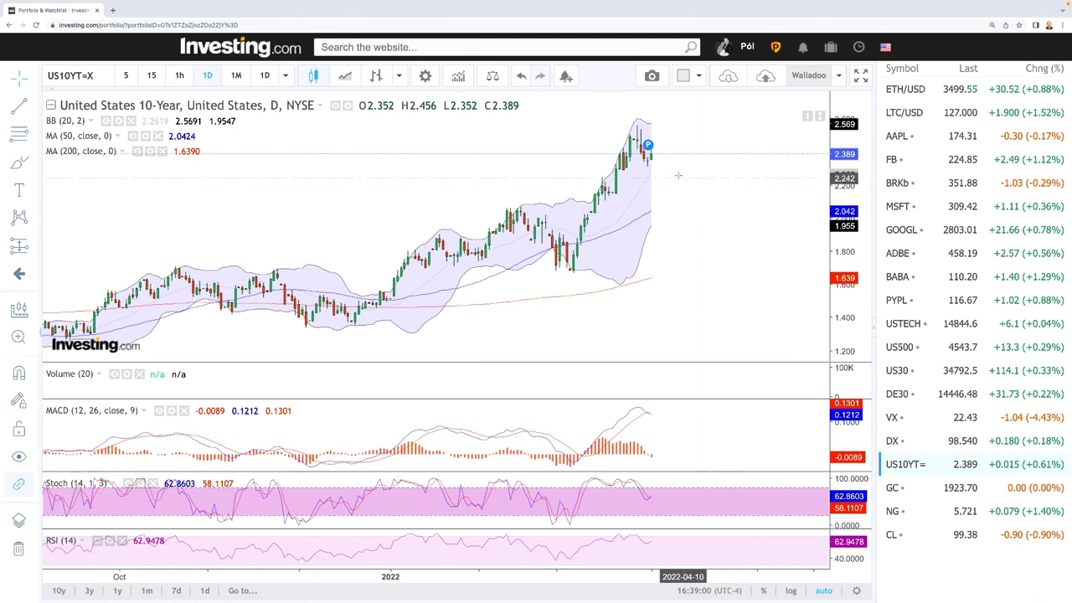
scroll(696, 187, up, 2)
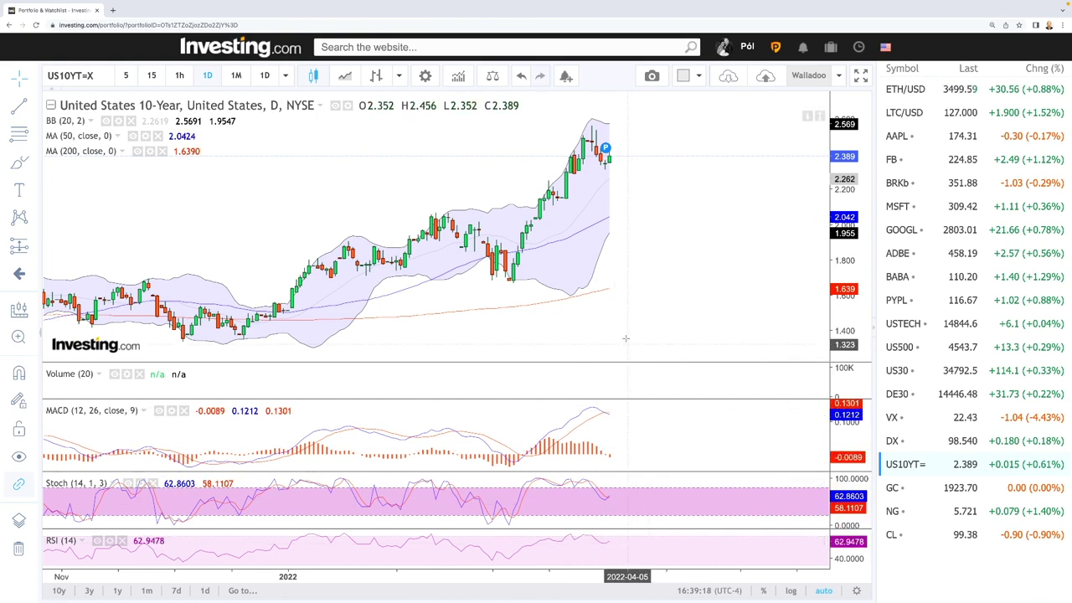
scroll(658, 259, down, 2)
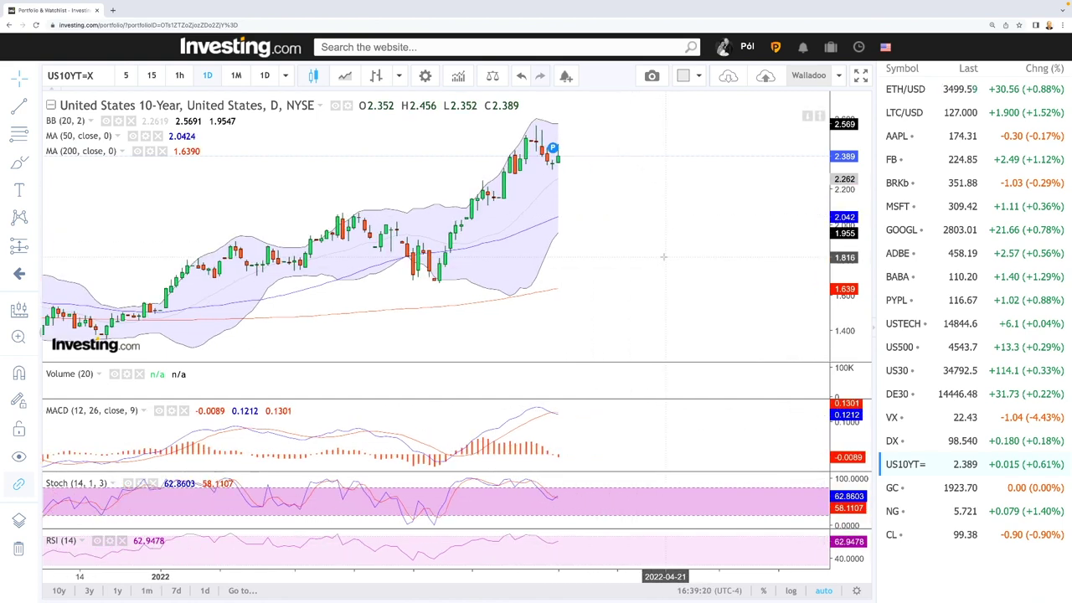
scroll(668, 270, down, 2)
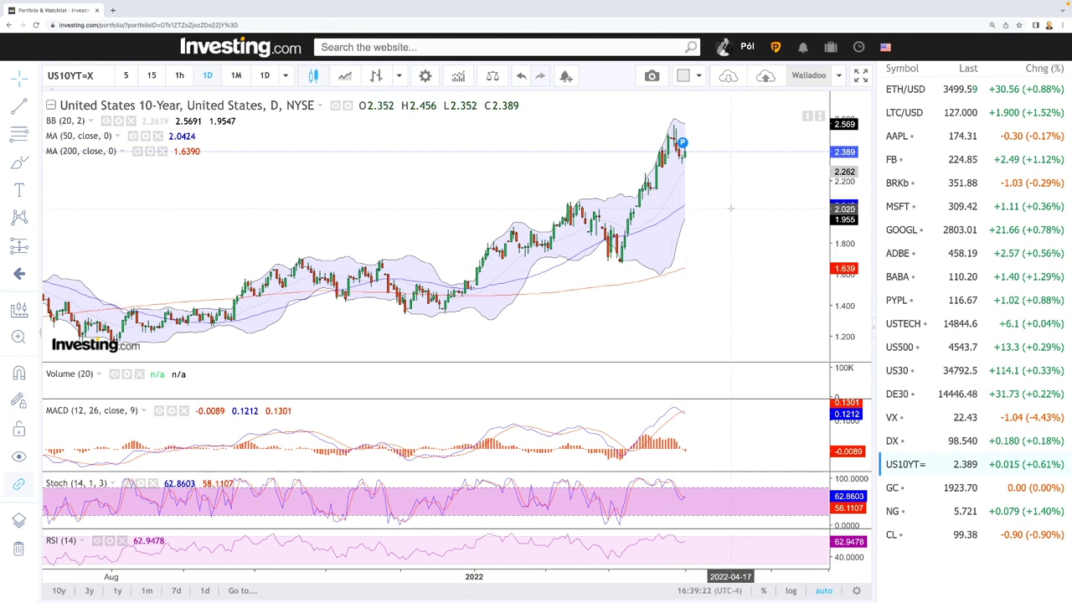